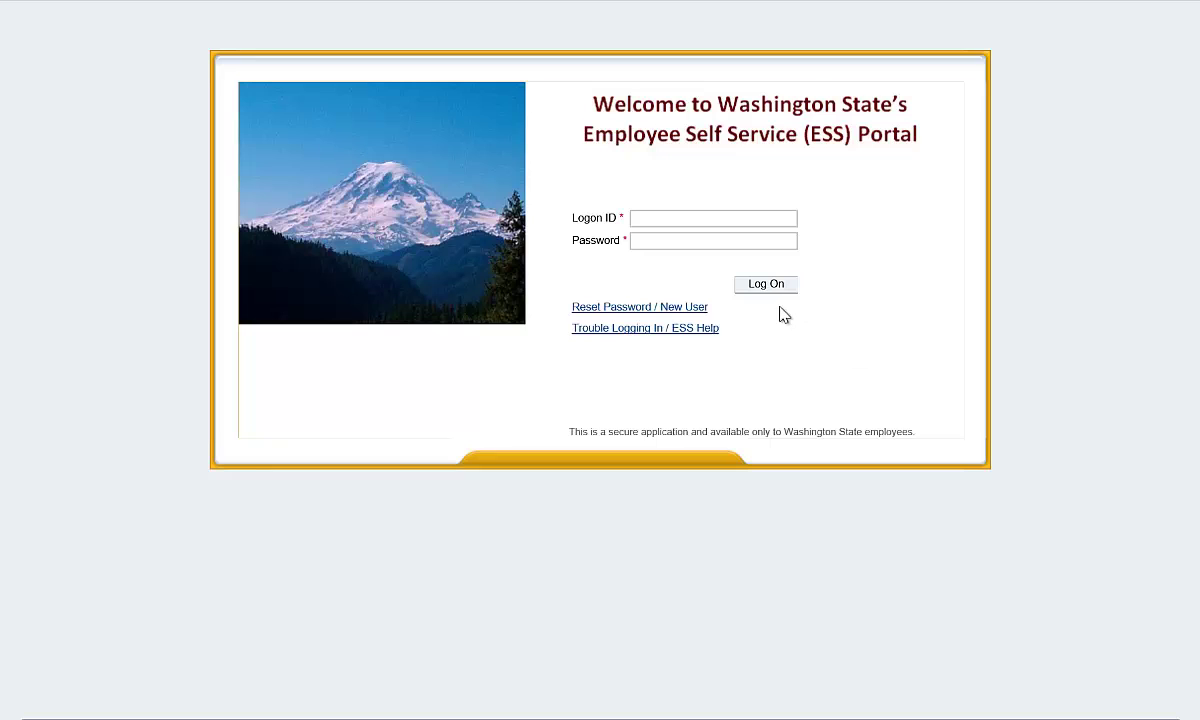
- Log on to the Employee Self Service portal with the employee's logon ID and account password
click(683, 222)
text(0000000)
key(Tab)
text(••••••••)
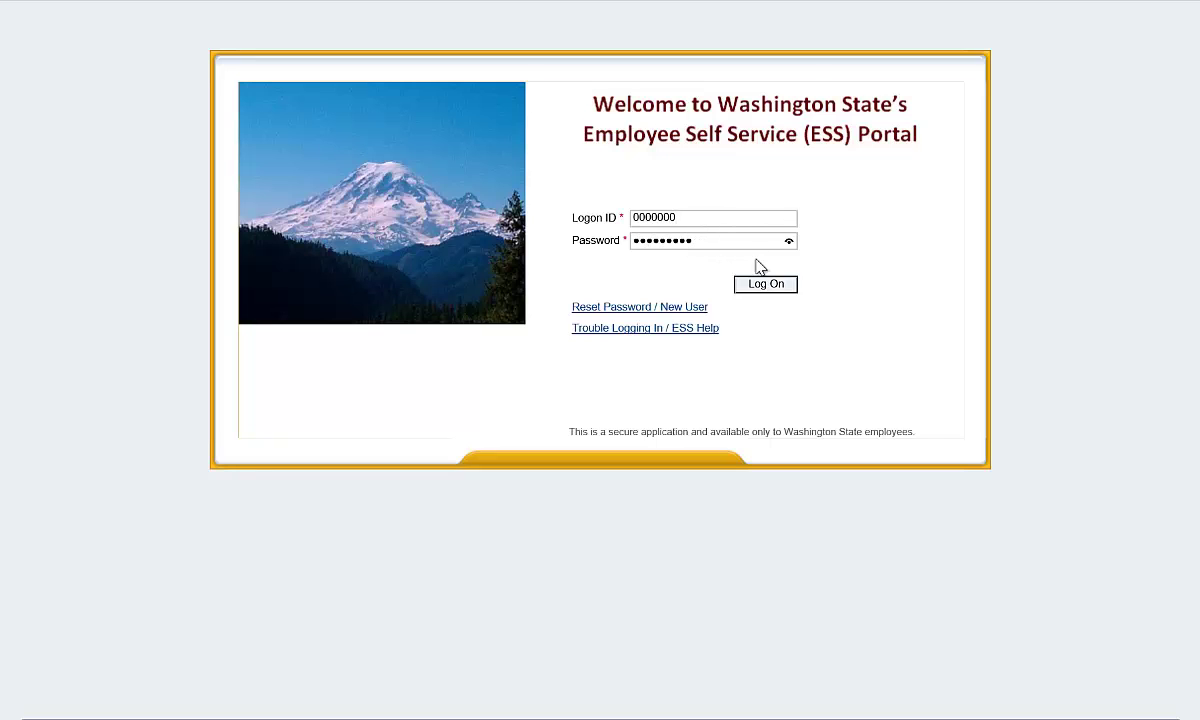
click(761, 286)
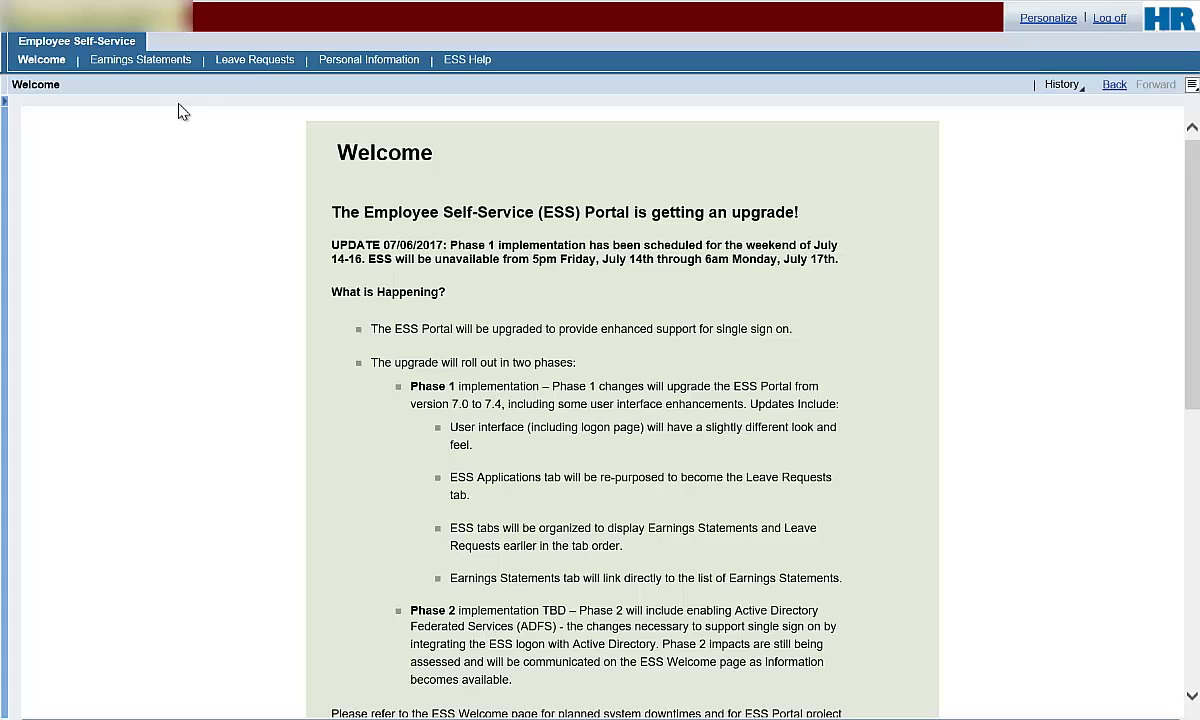
- Open a new leave request form and check its calendar, time account balances and overview of leave
click(256, 62)
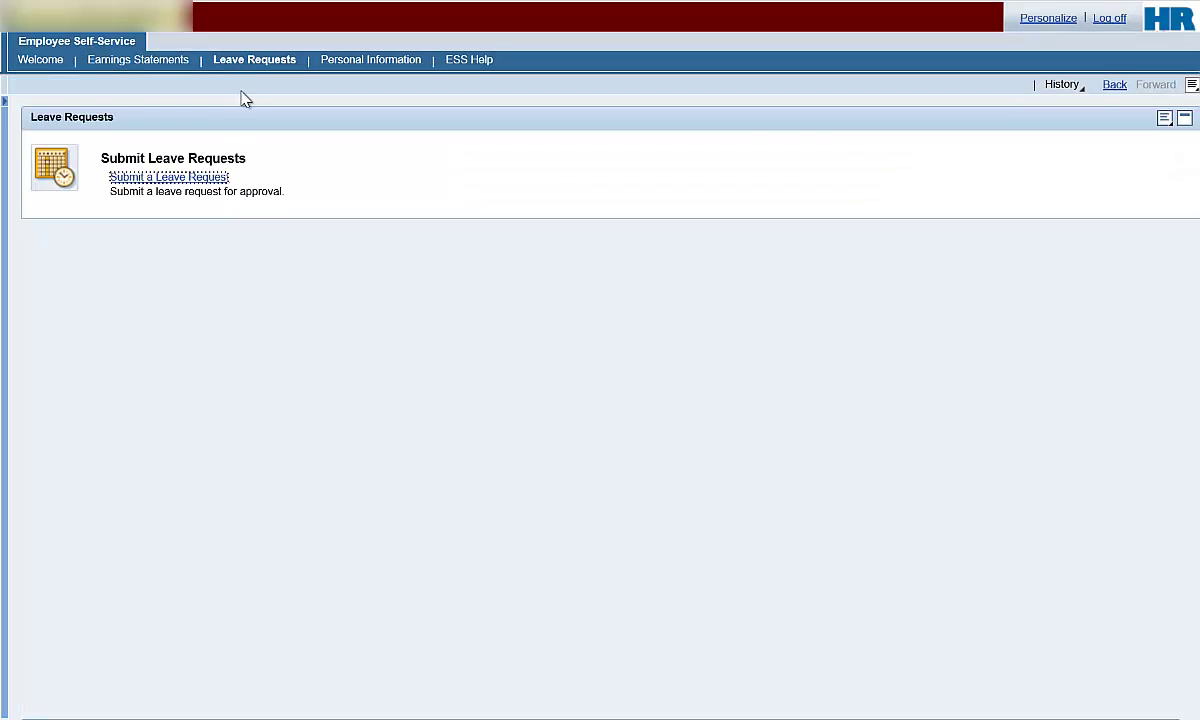
click(200, 180)
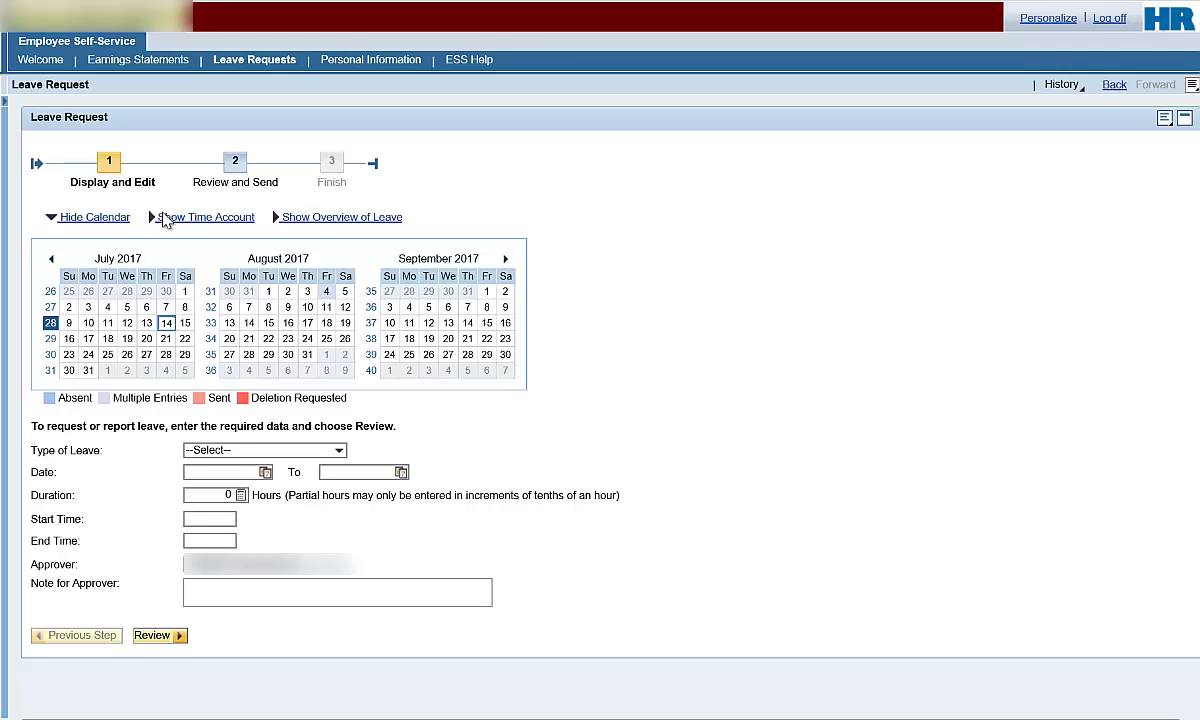
click(116, 222)
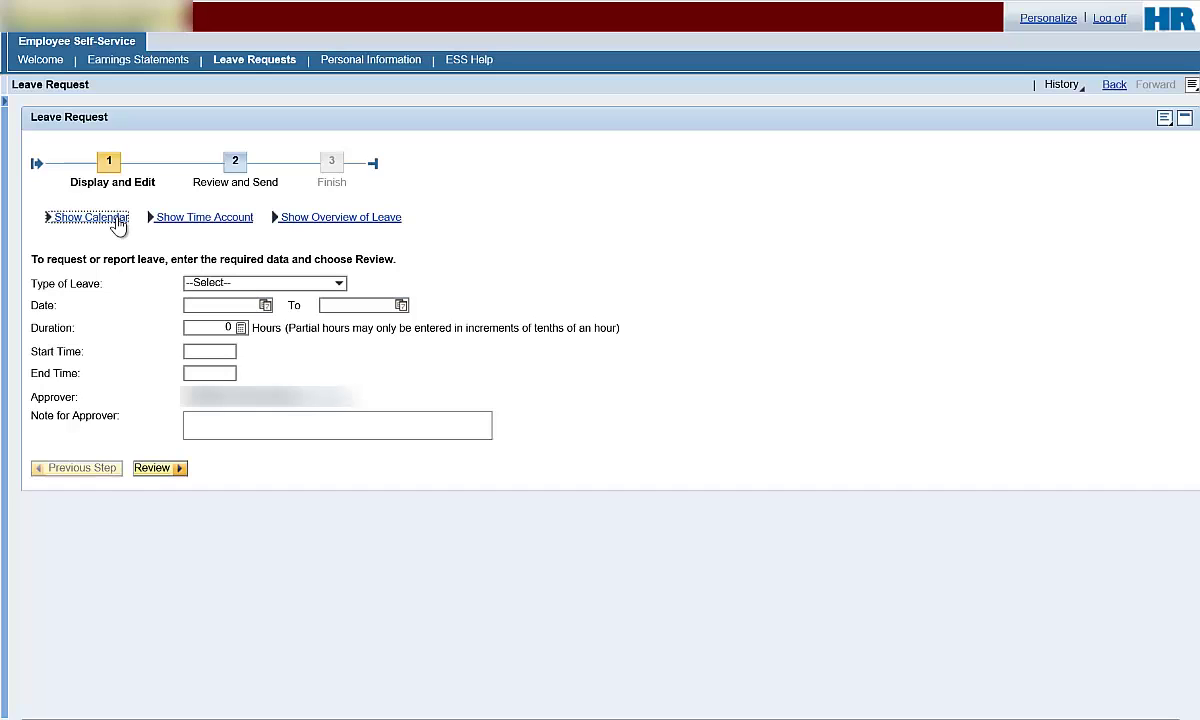
click(92, 217)
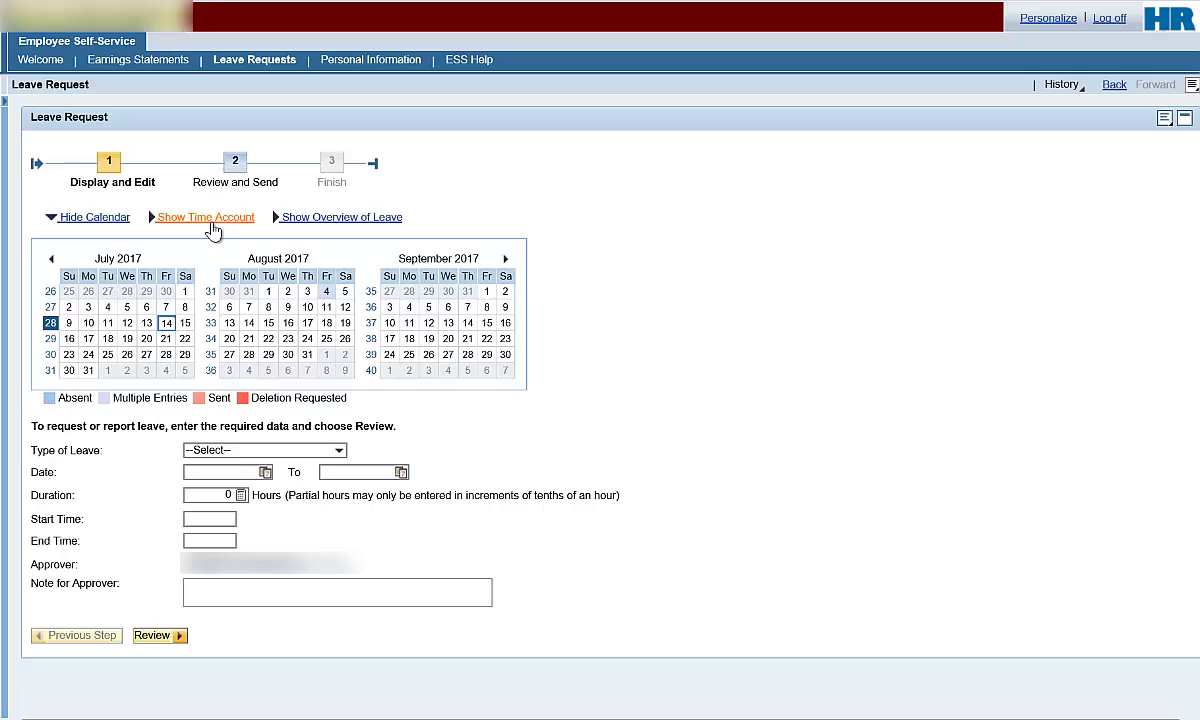
click(213, 219)
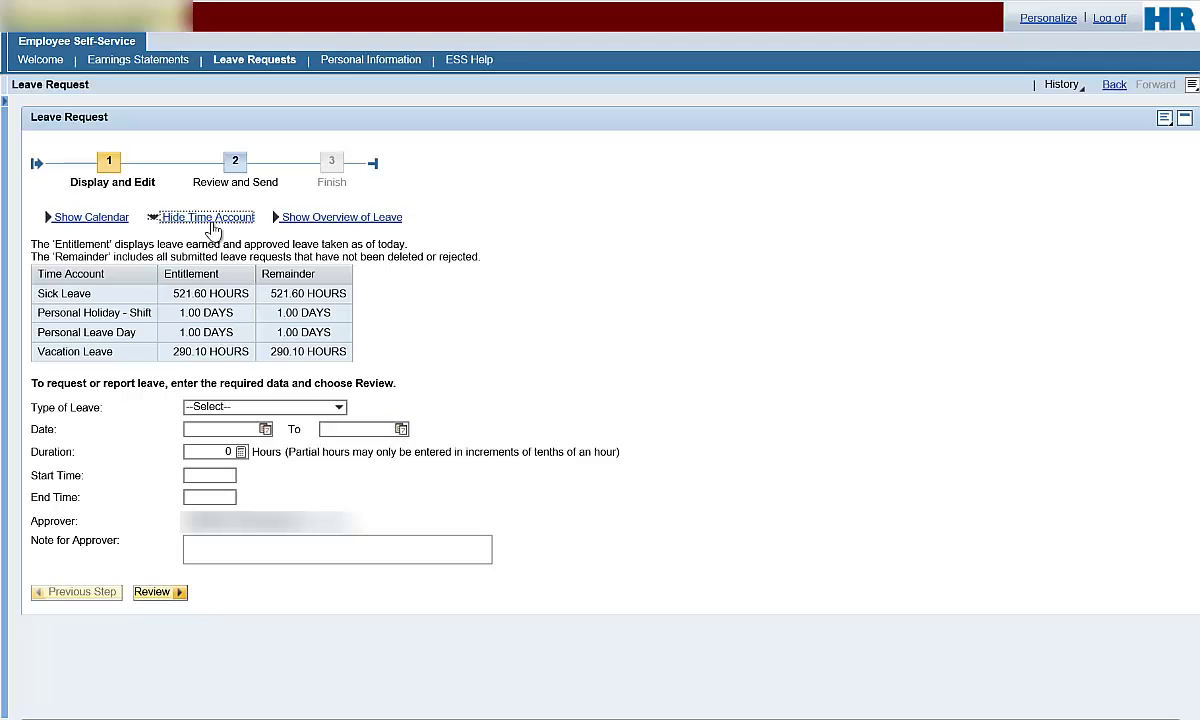
click(326, 217)
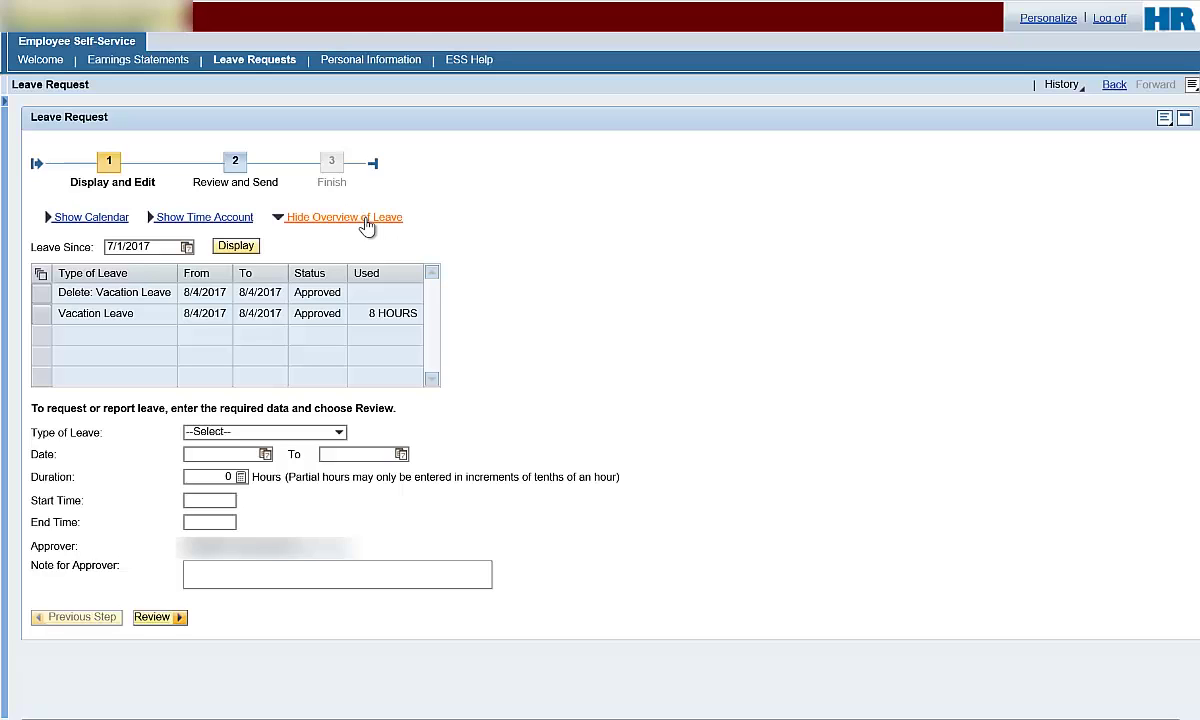
click(366, 226)
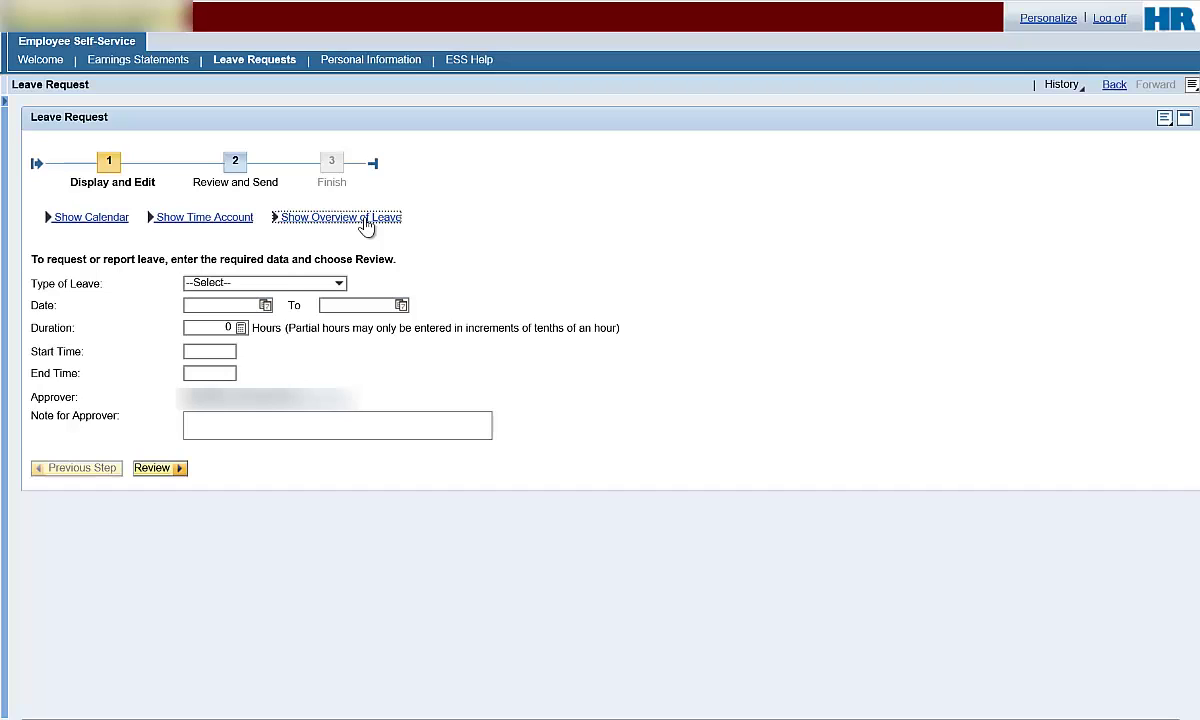
- Set the type of leave to Sick Leave in the leave request
click(341, 283)
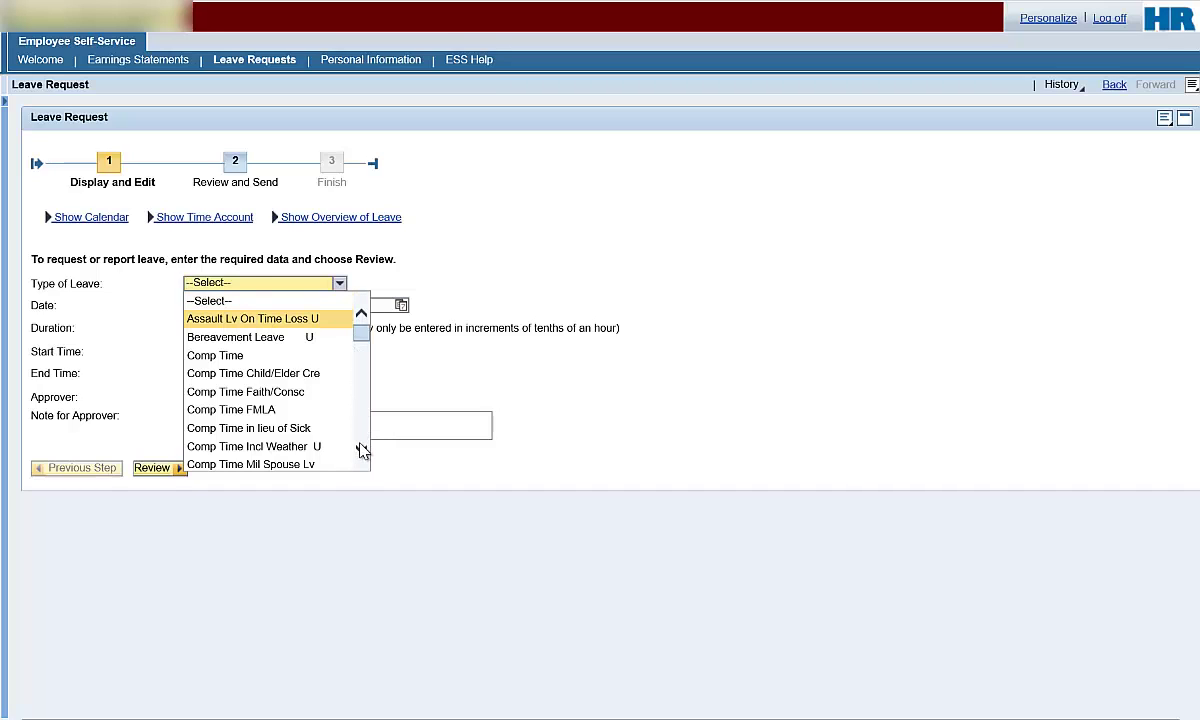
scroll(362, 451, down, 6)
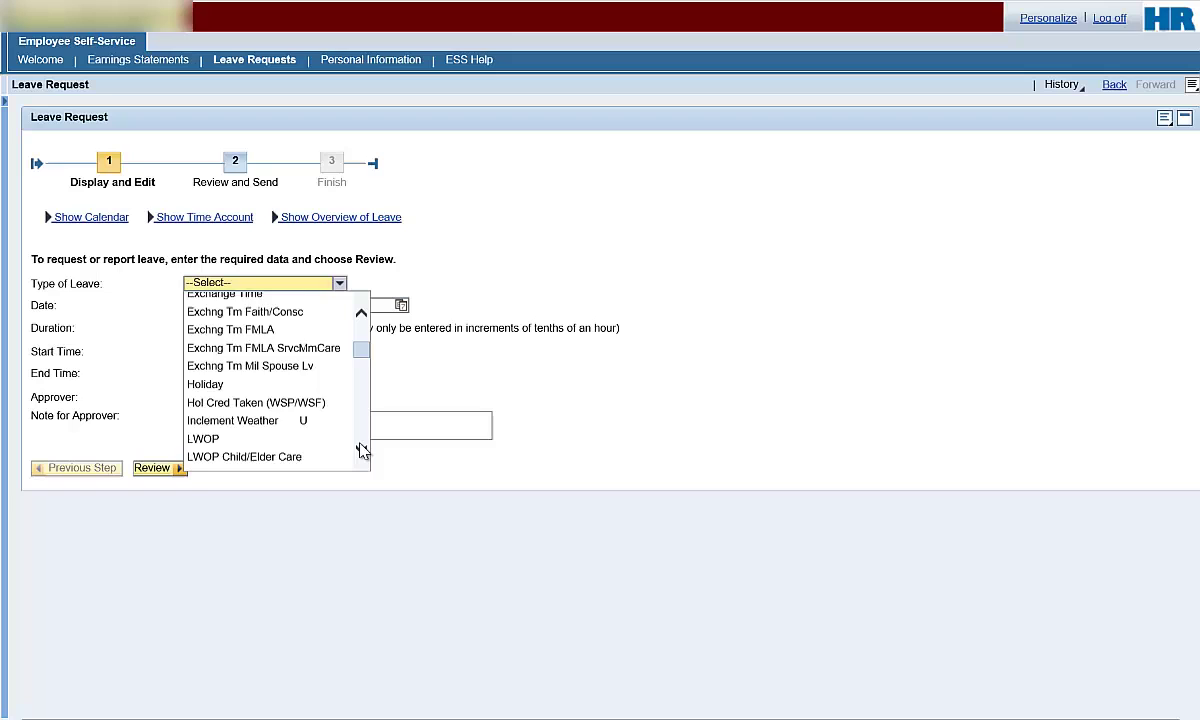
scroll(362, 451, down, 6)
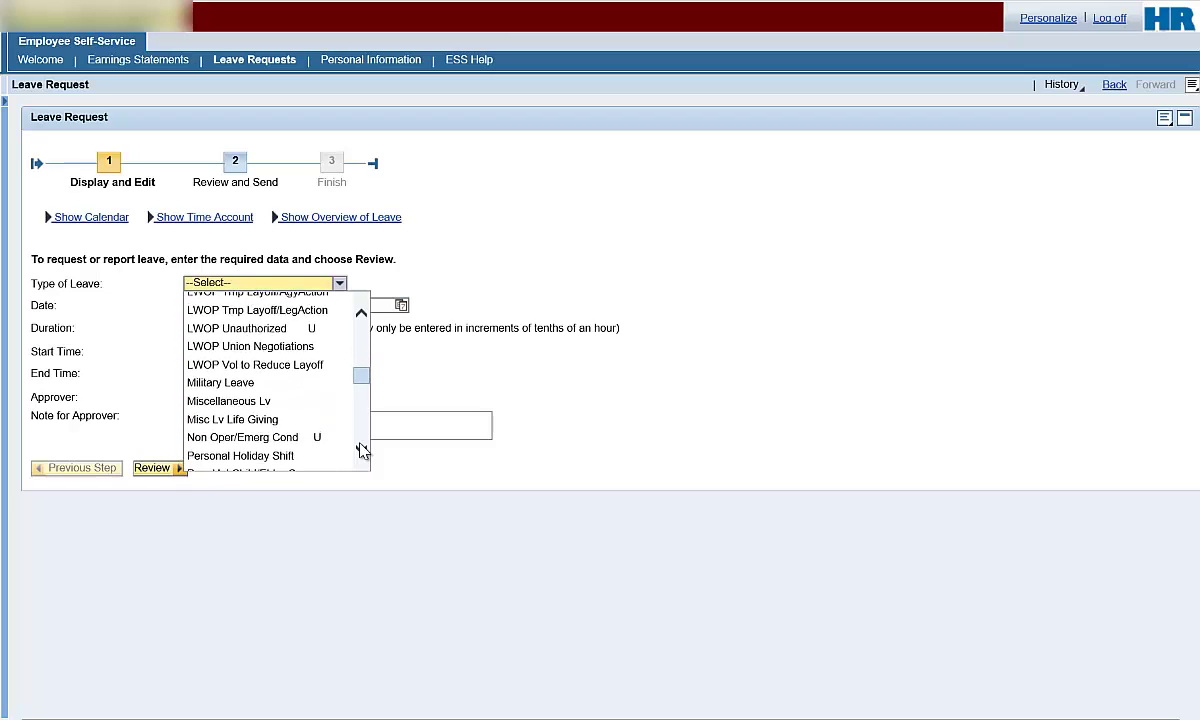
scroll(362, 451, down, 6)
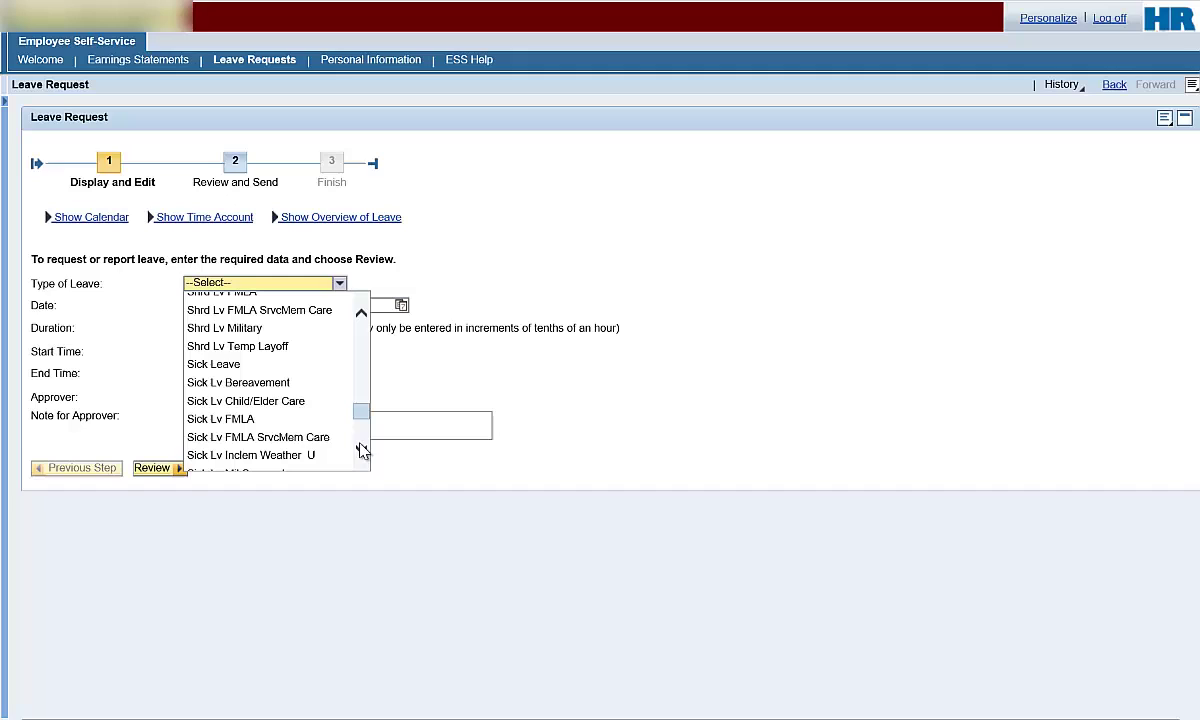
click(295, 365)
click(258, 331)
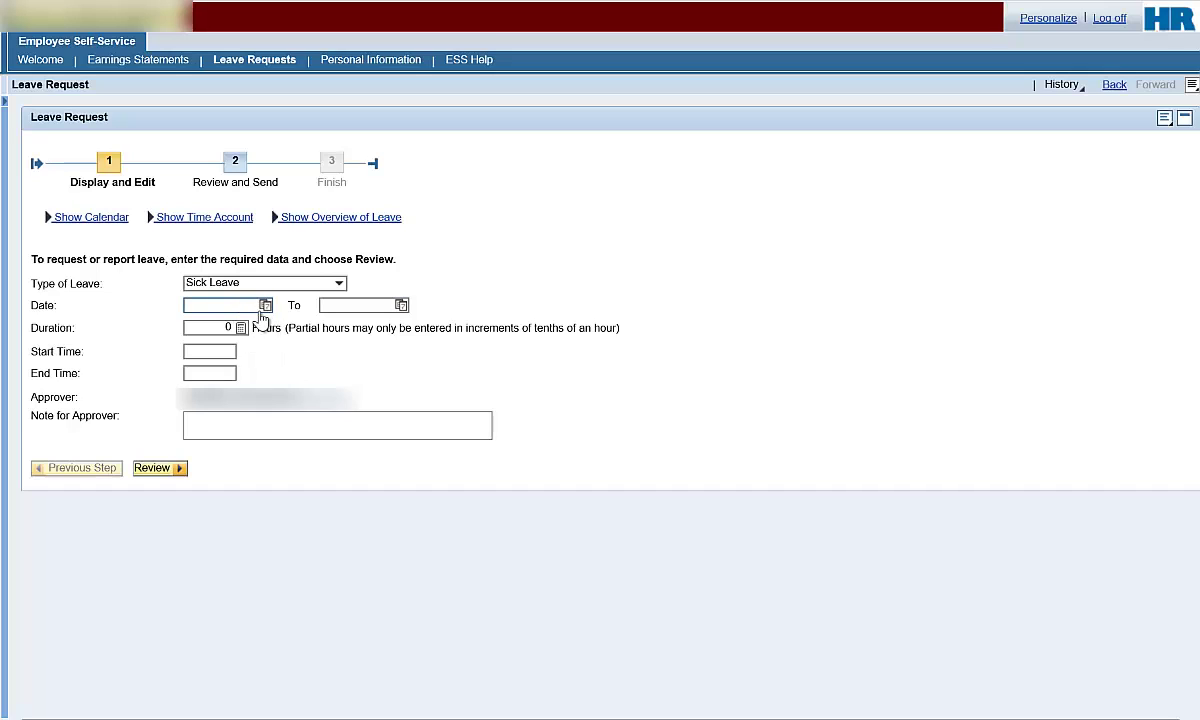
- Set both the start date and the end date of the leave to 7/17/2017
click(265, 306)
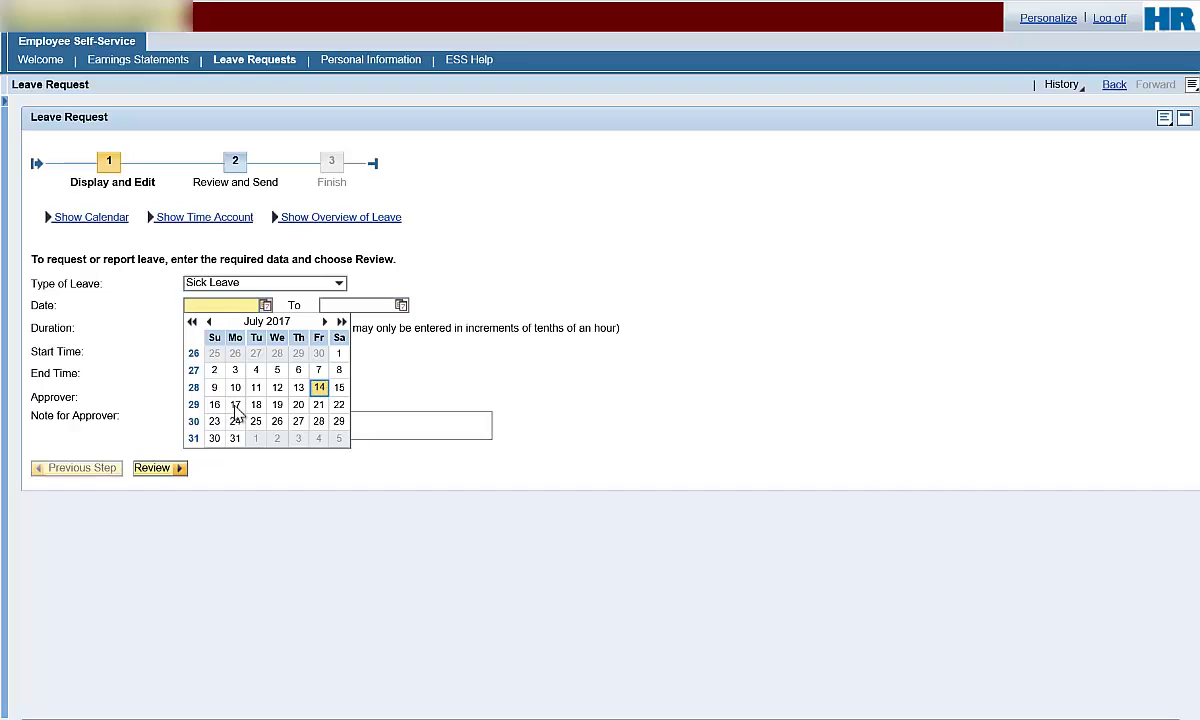
click(234, 405)
click(401, 305)
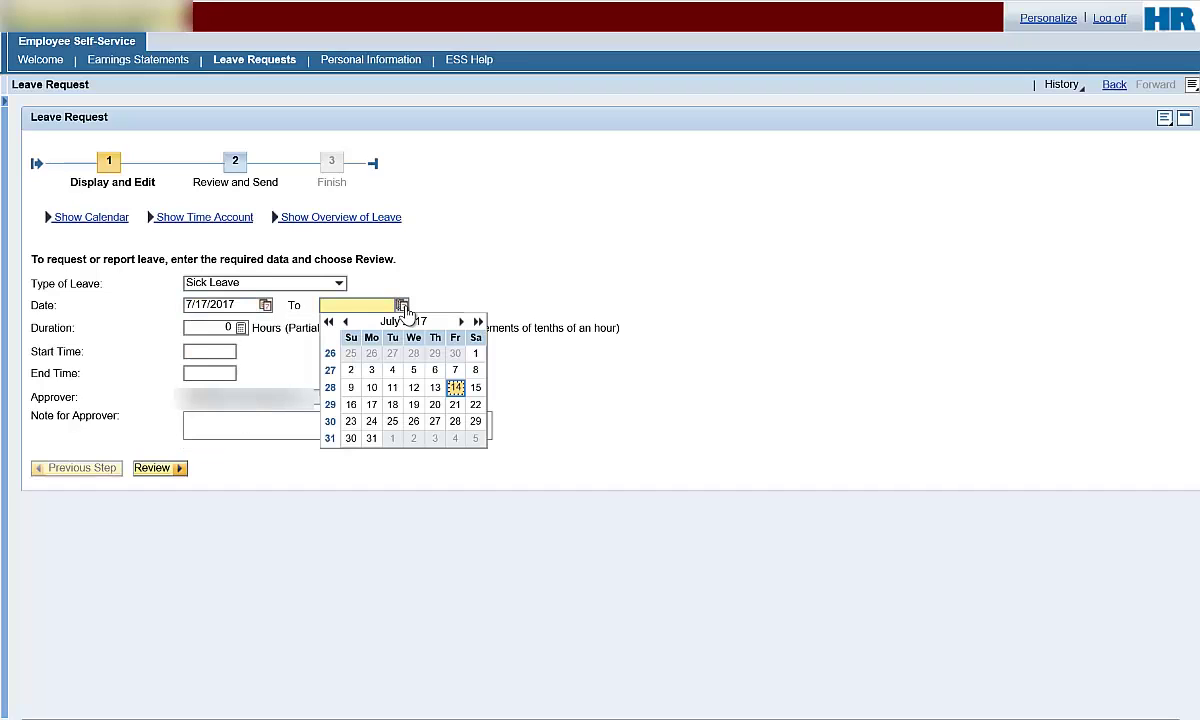
click(371, 406)
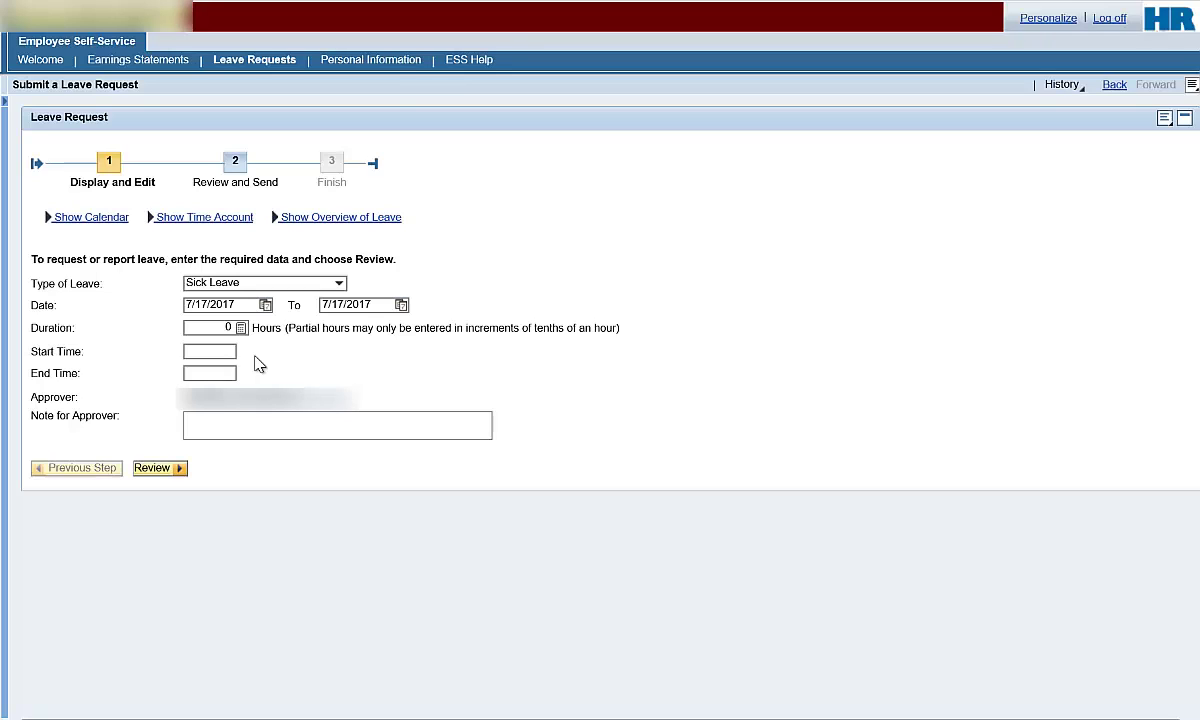
- Enter a leave duration of 8 hours with start time 7:30 and end time 4:30
double_click(230, 328)
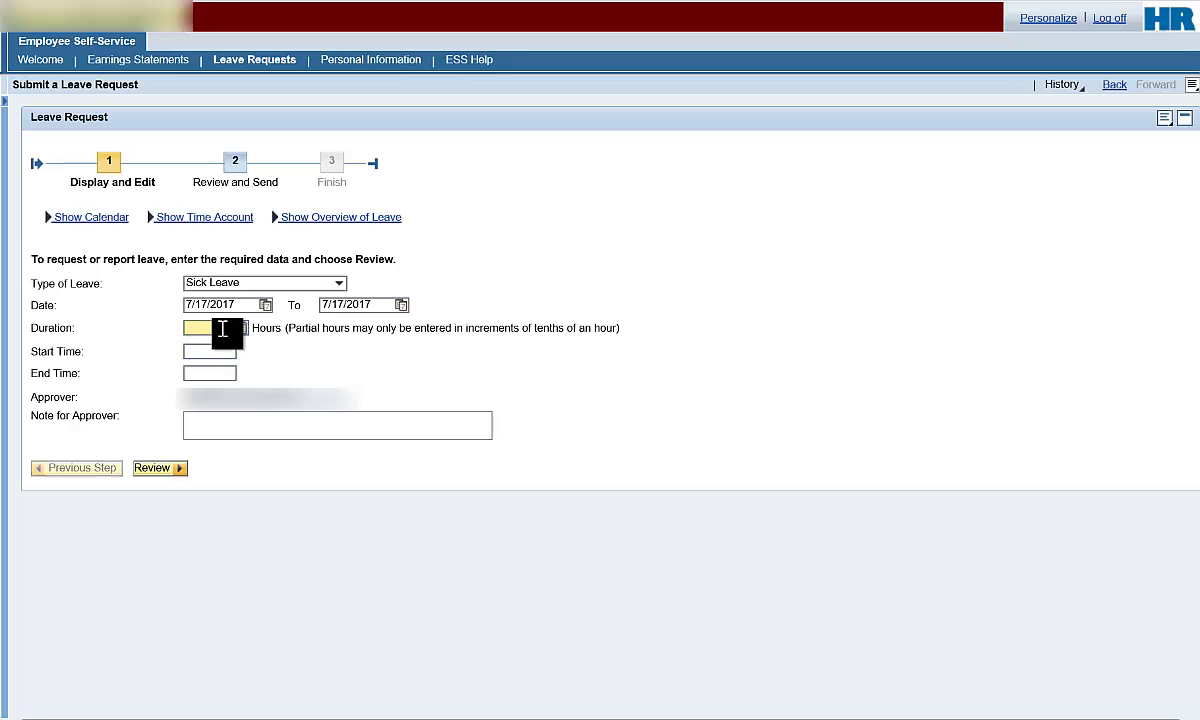
text(8)
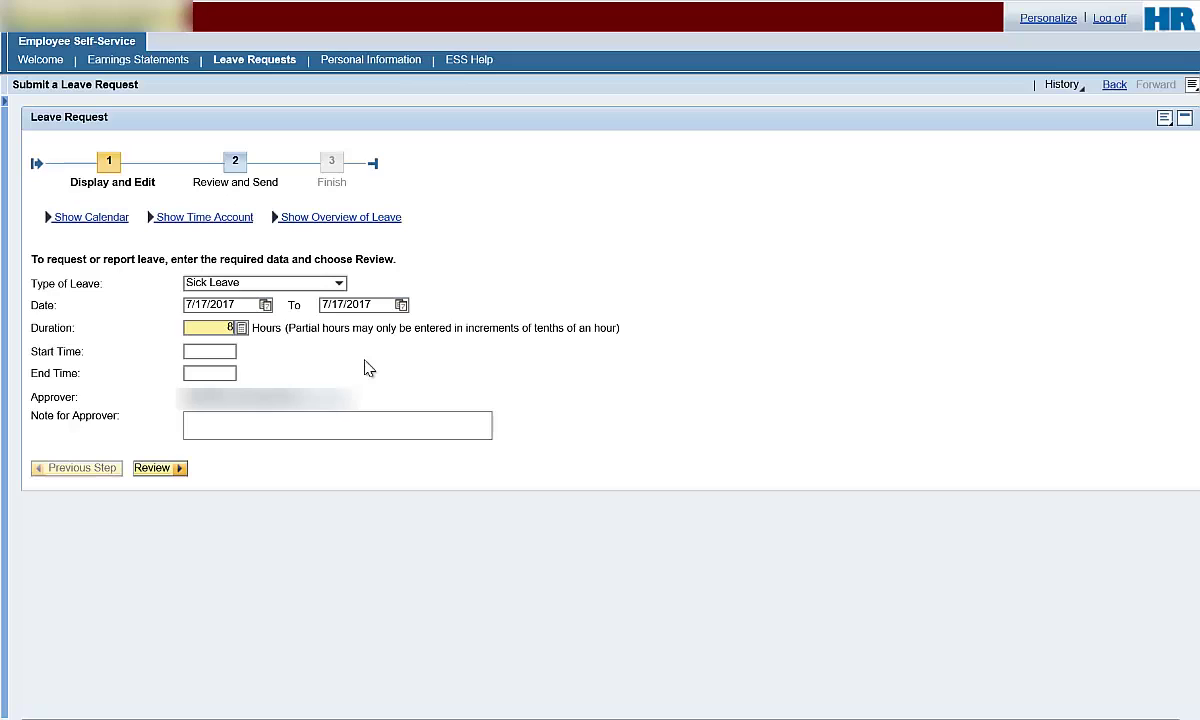
click(227, 352)
text(7)
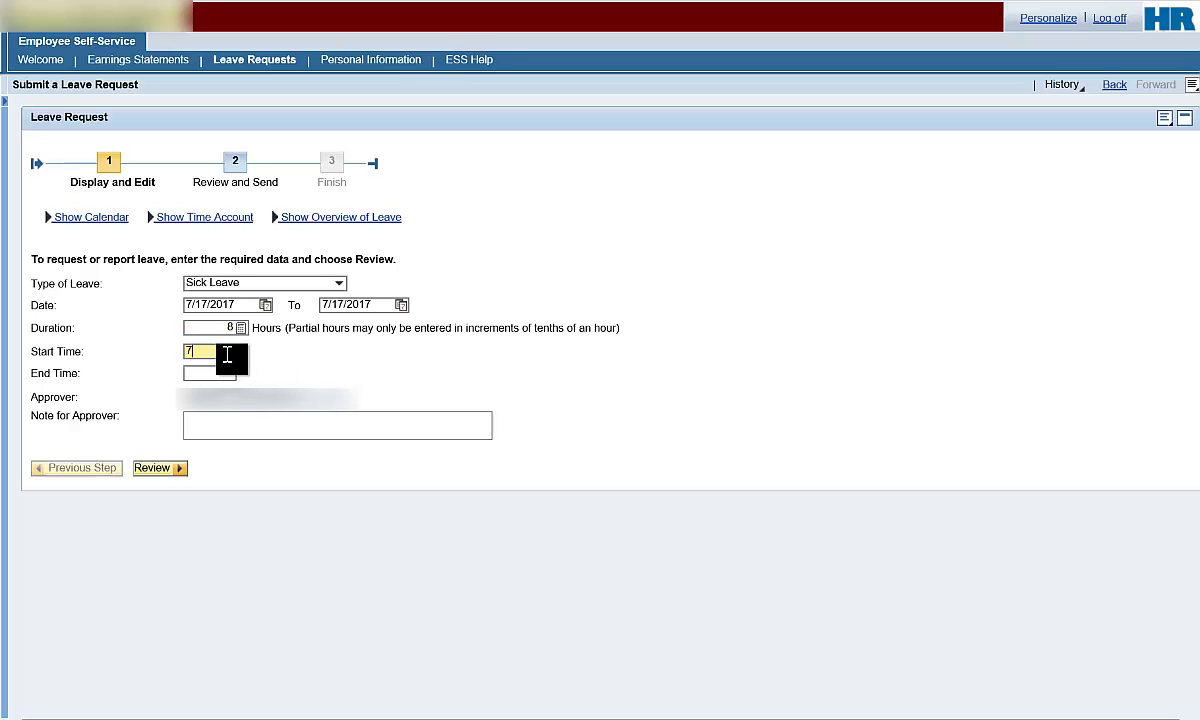
text(:30)
key(Tab)
text(4)
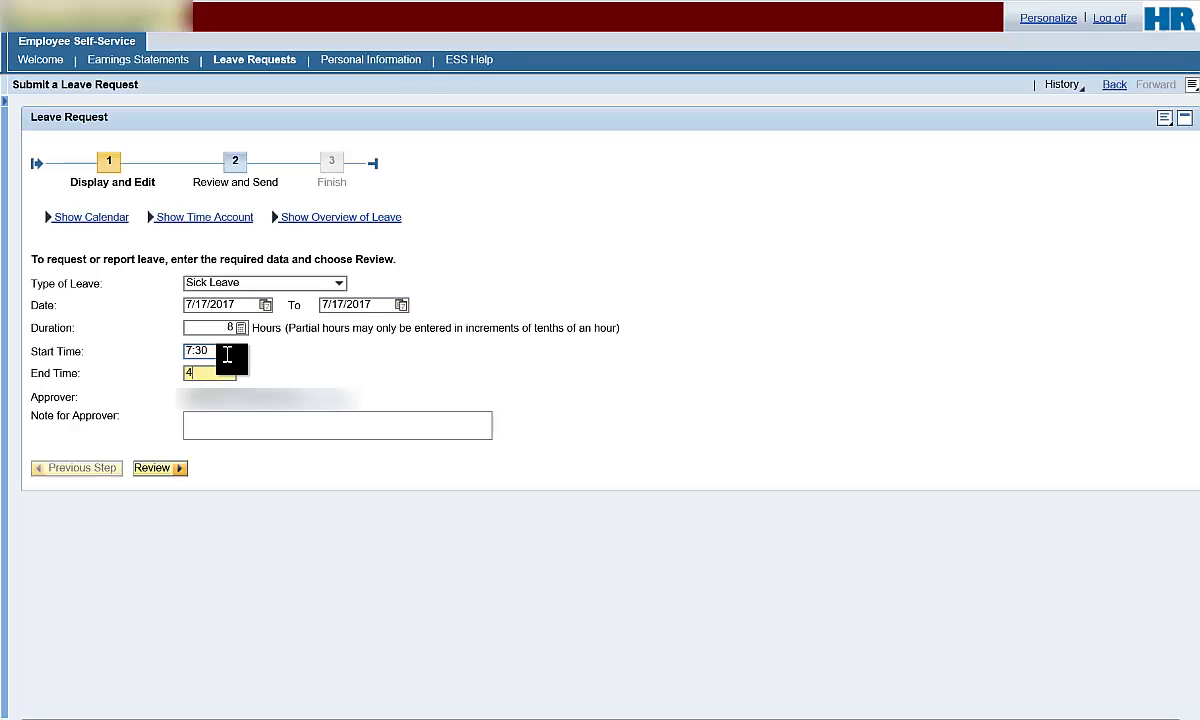
text(:30)
click(370, 398)
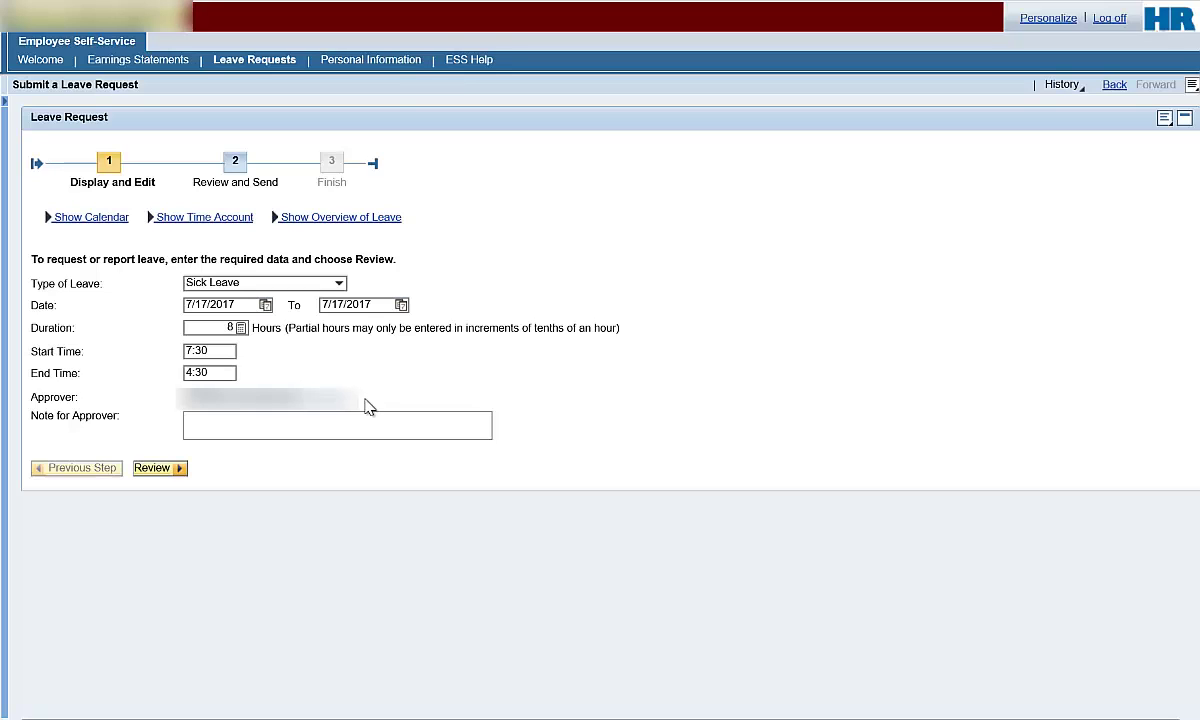
- Add the note "Doctor appointment" for the approver and submit the leave request for review
click(323, 435)
text(D)
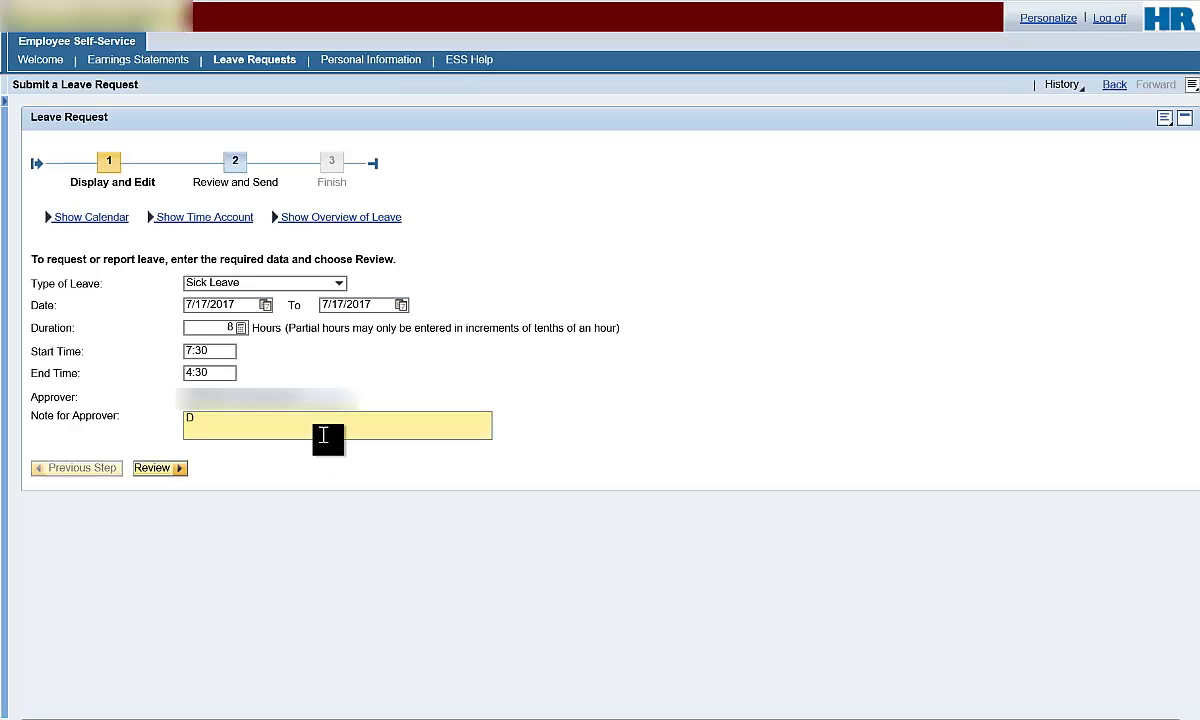
text(octor appointment)
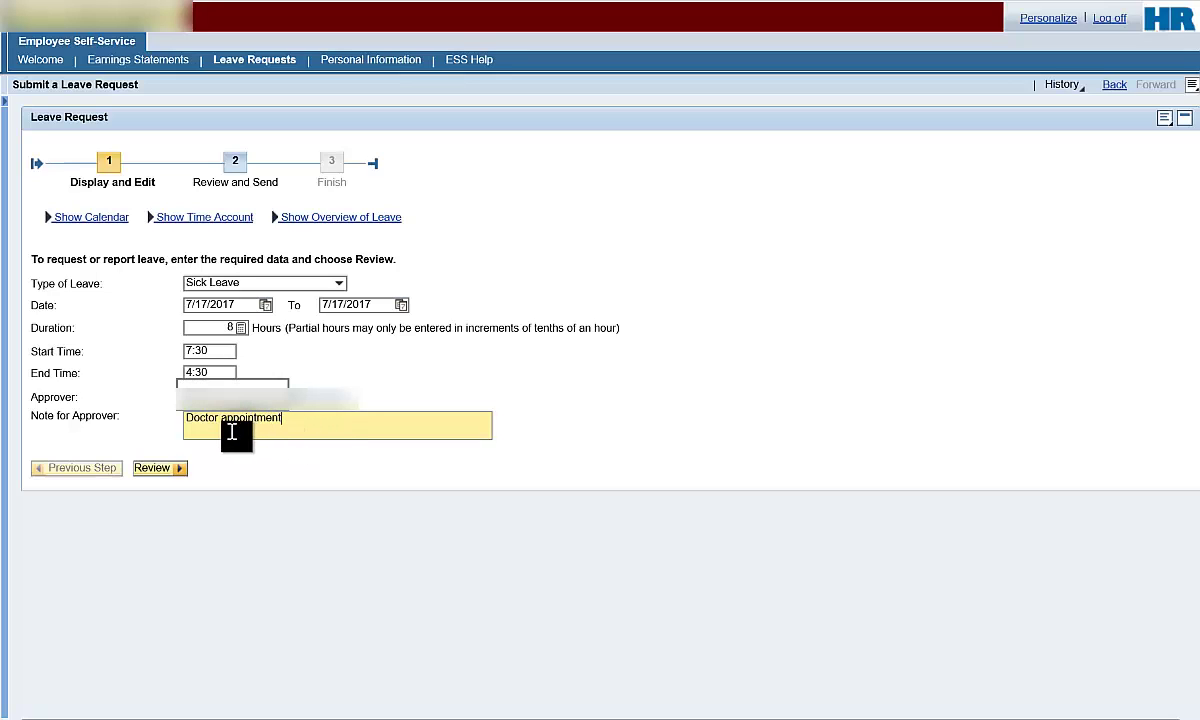
click(167, 471)
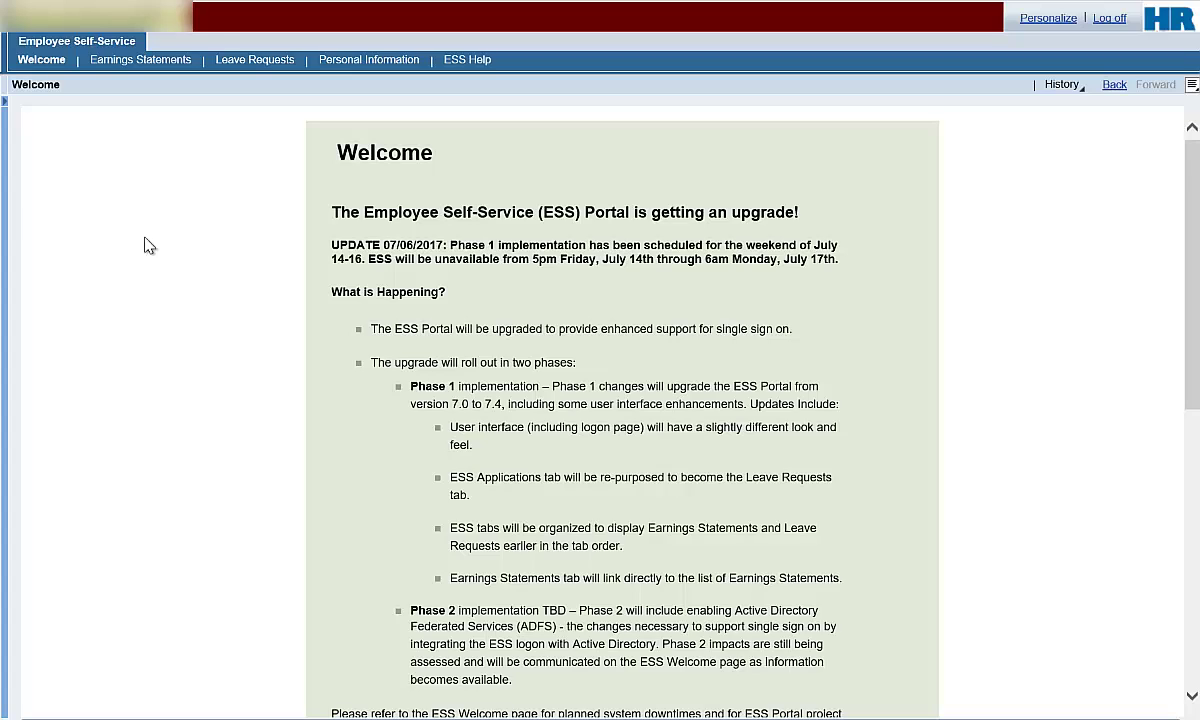
- Open the supervisor's leave request approvals and select the July 17 request in the team calendar
click(252, 68)
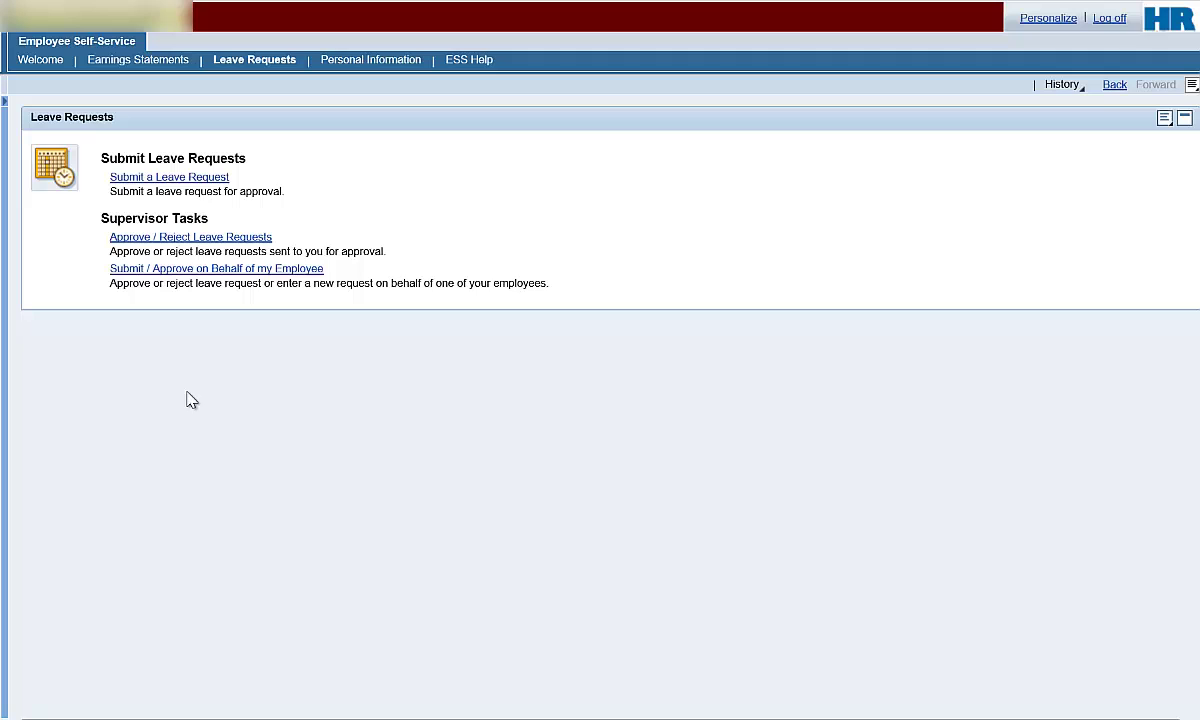
click(134, 240)
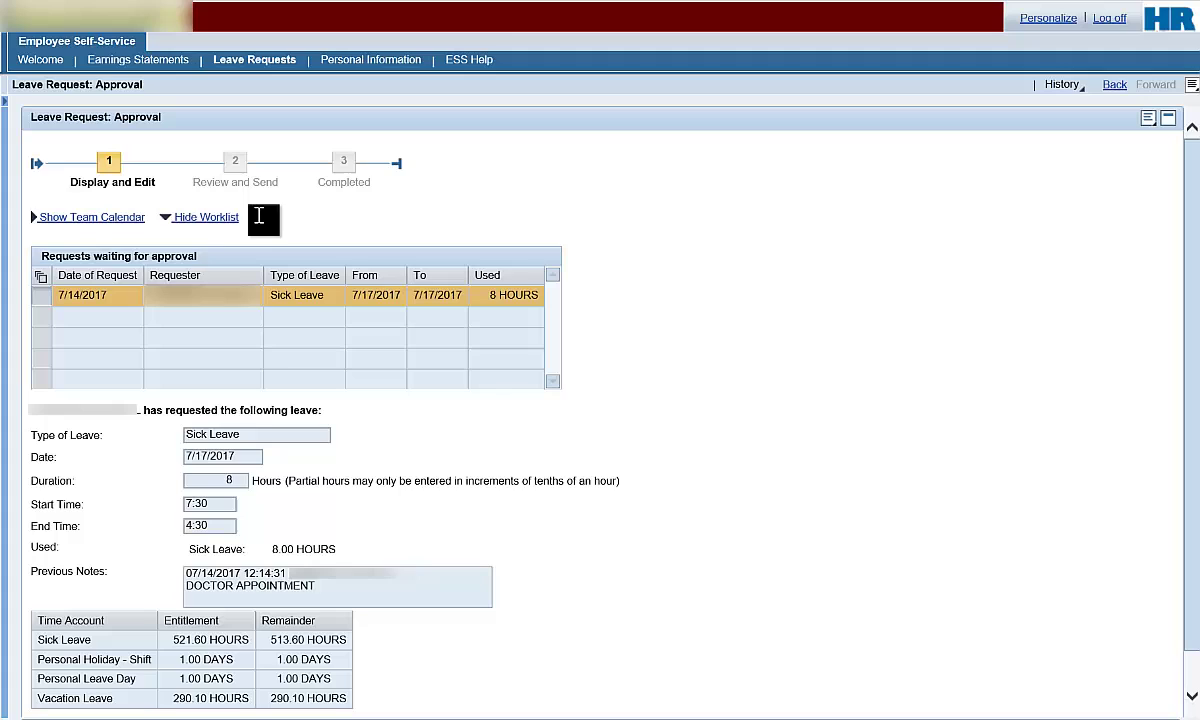
click(138, 224)
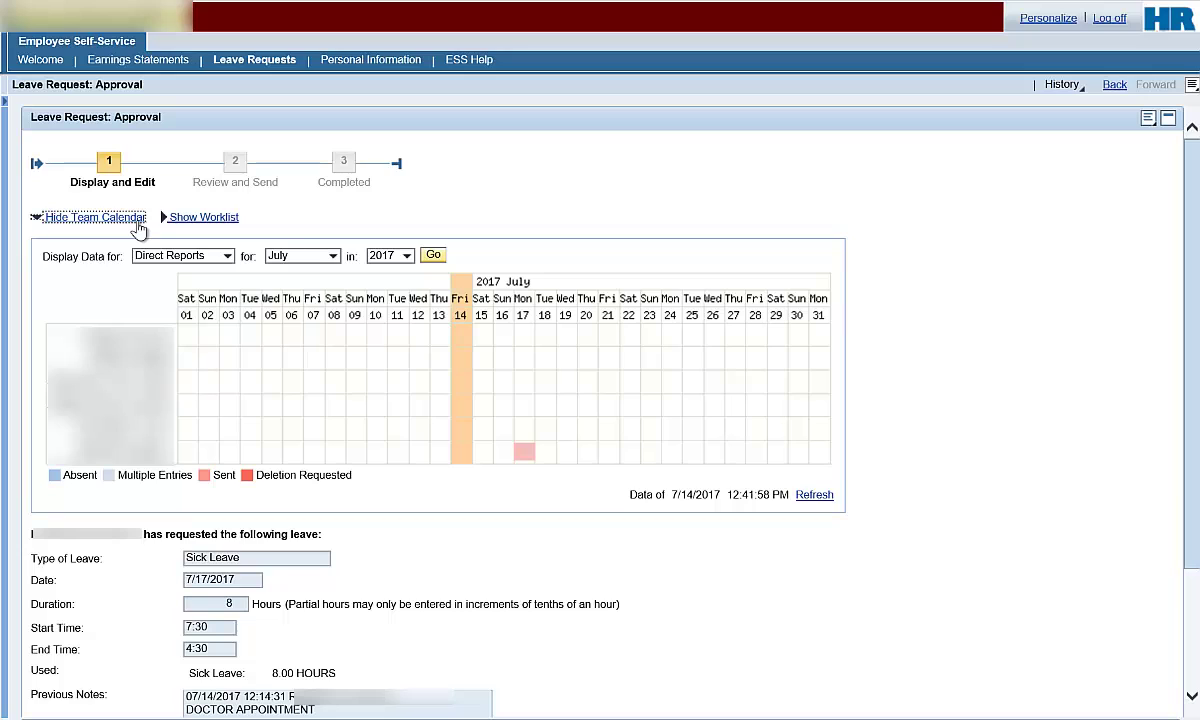
click(524, 451)
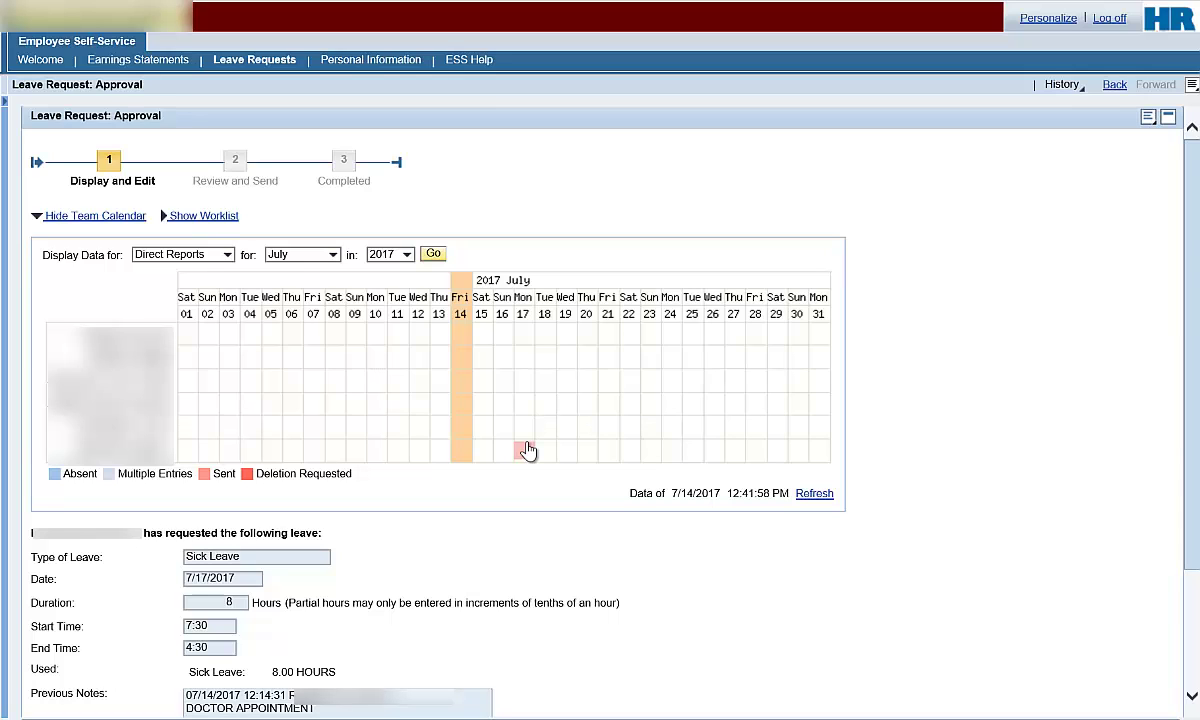
- Approve the employee's sick leave request without a note for the requester, then confirm the approval at the review stage
scroll(527, 451, down, 3)
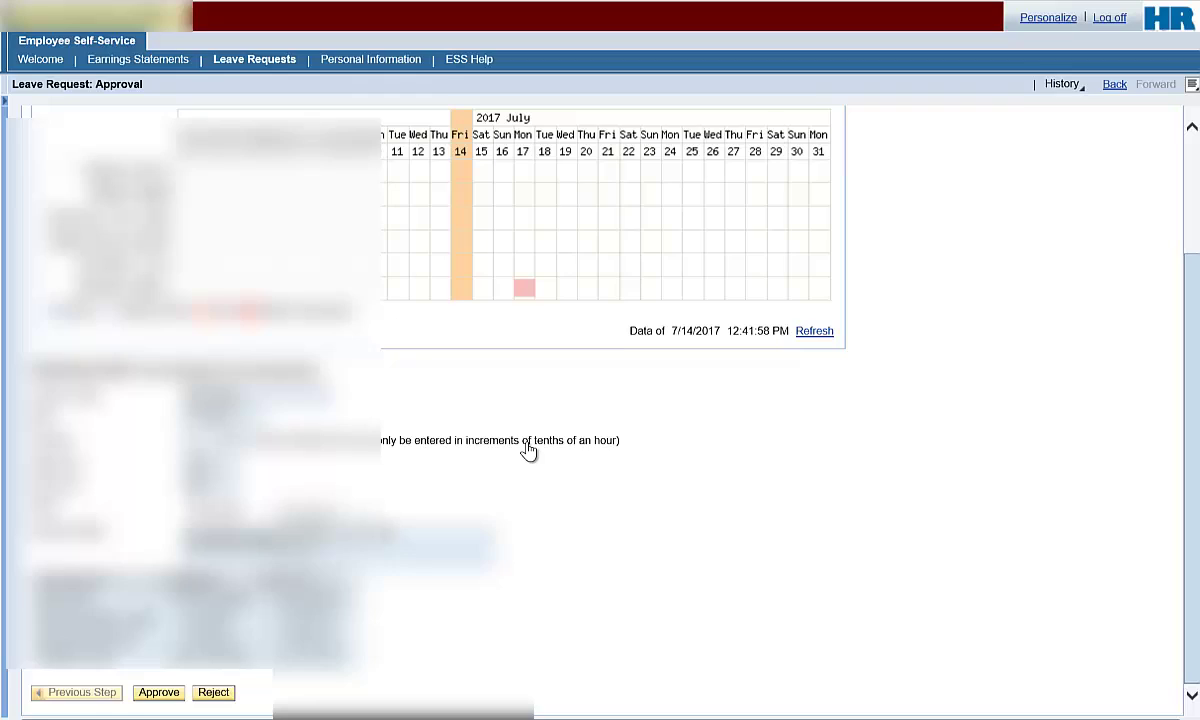
click(168, 694)
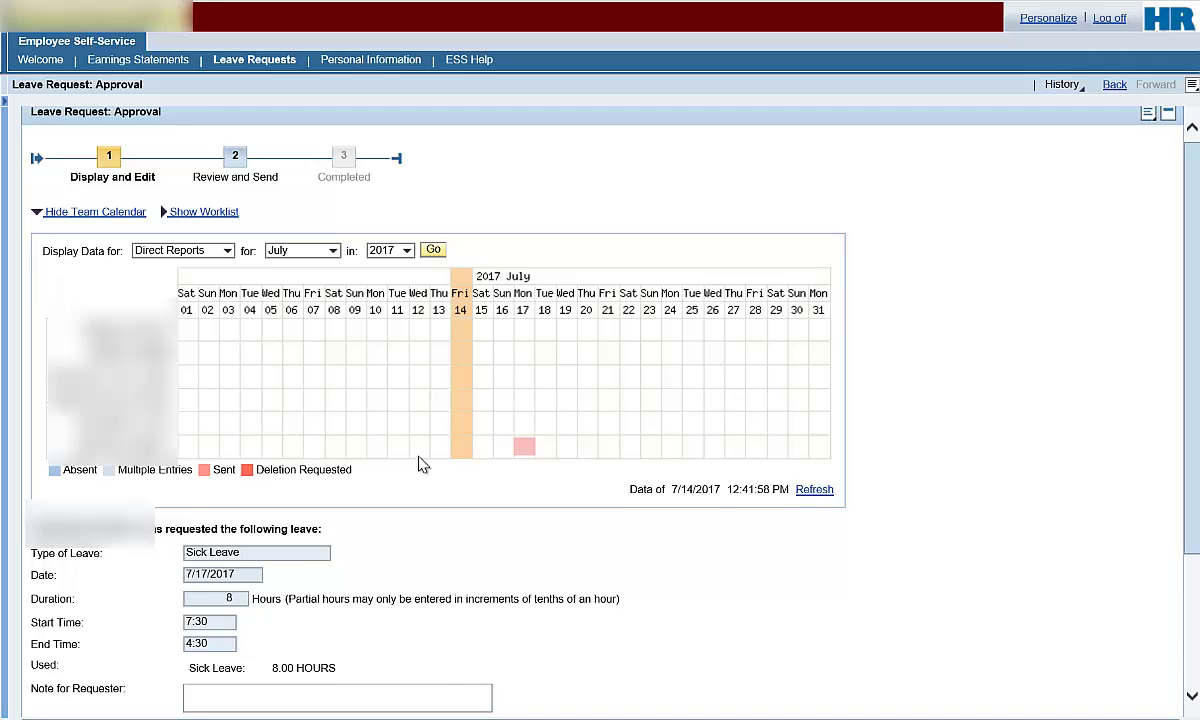
scroll(420, 465, down, 5)
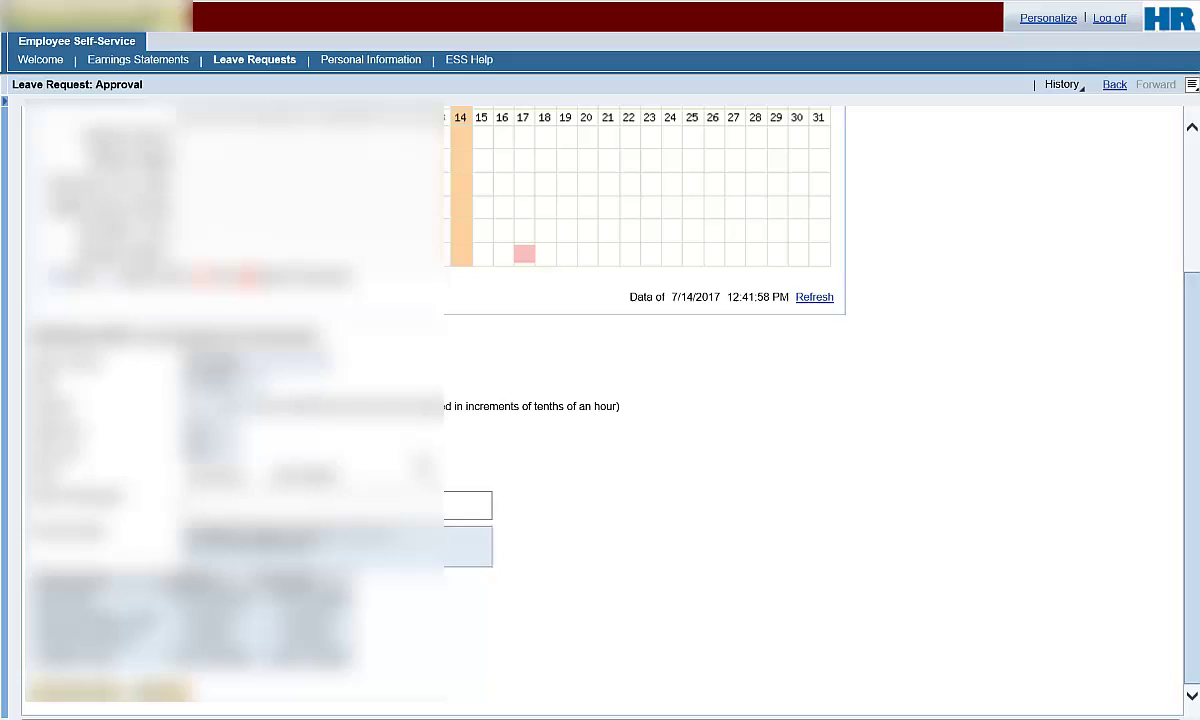
click(155, 700)
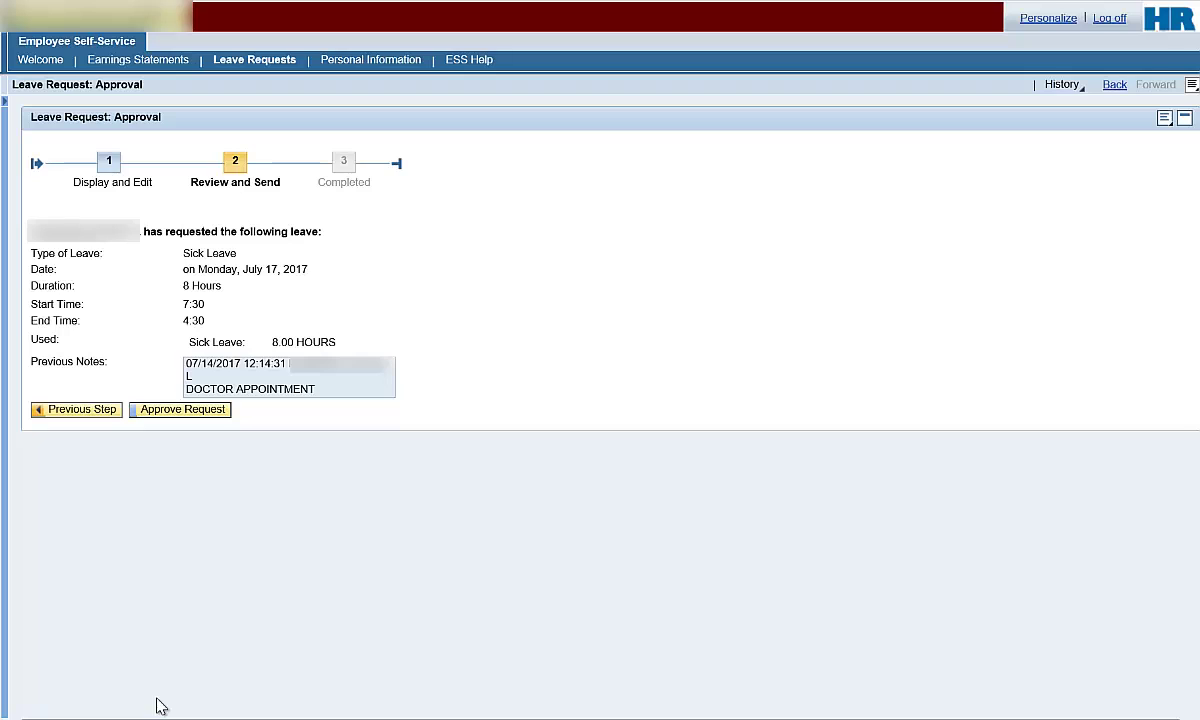
click(183, 410)
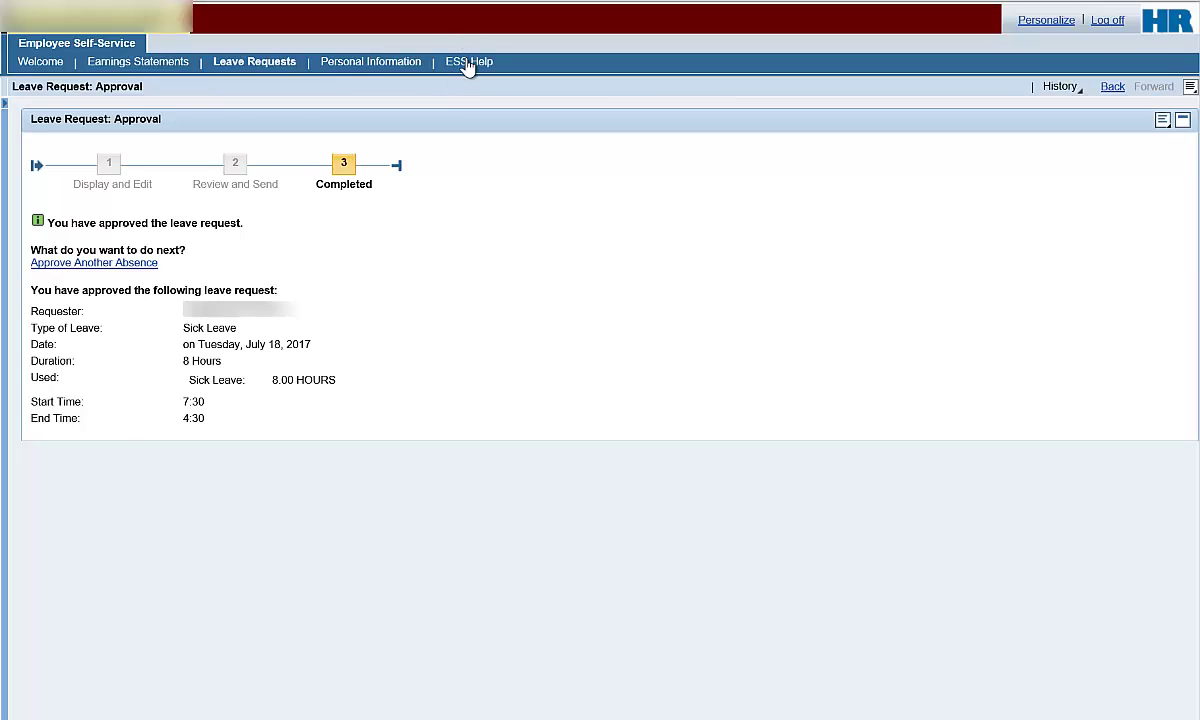
- Open the ESS Help page with the Employee Self-Service help links
click(468, 64)
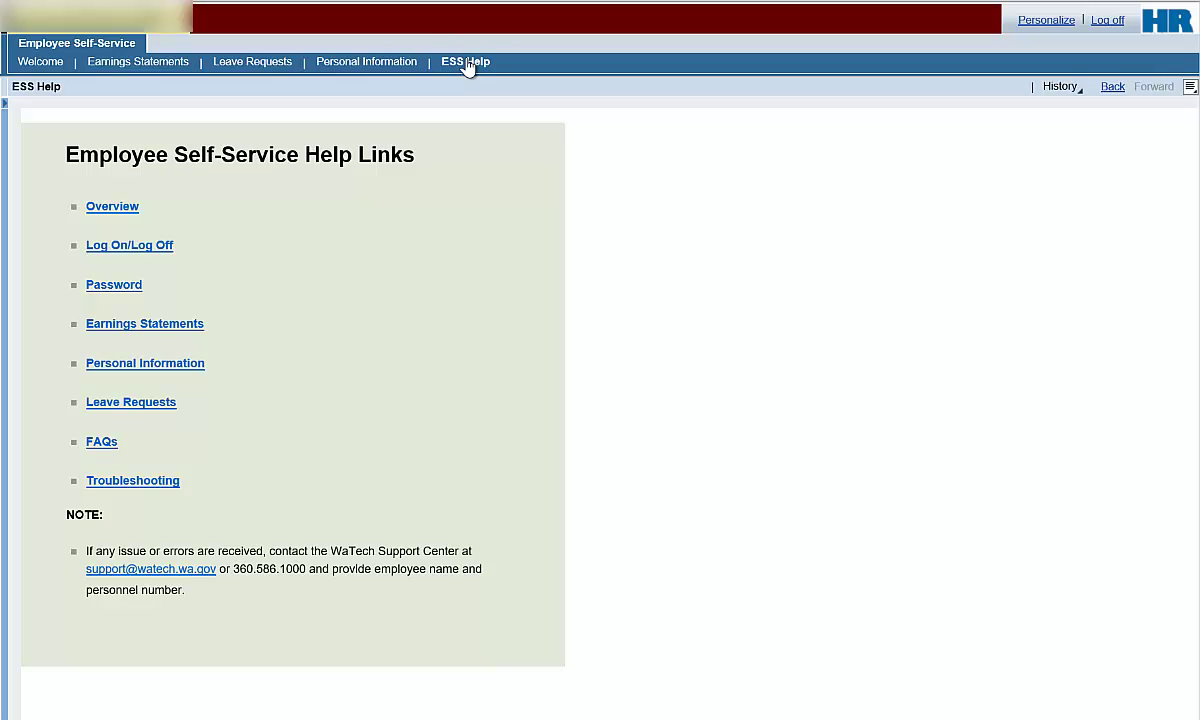